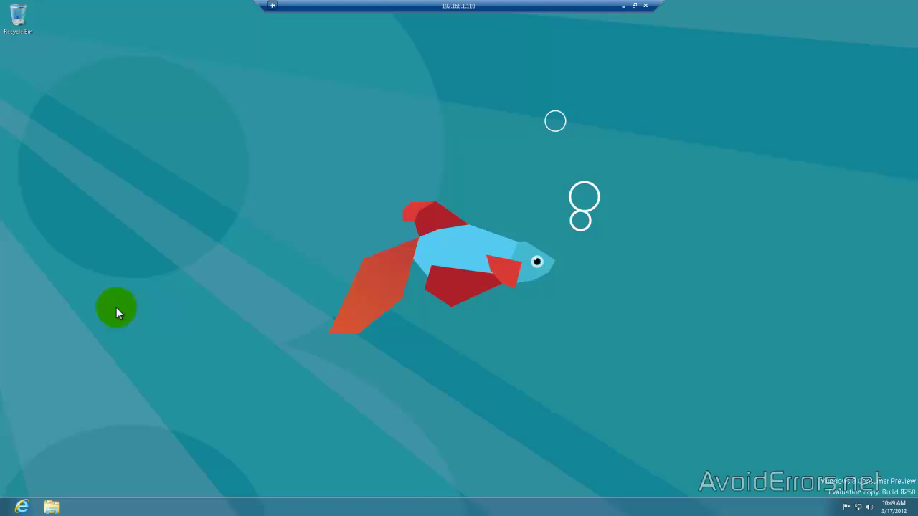
# Enable and apply the Computer, User's Files, Network and Control Panel desktop icons.
pyautogui.rightClick(116, 307)
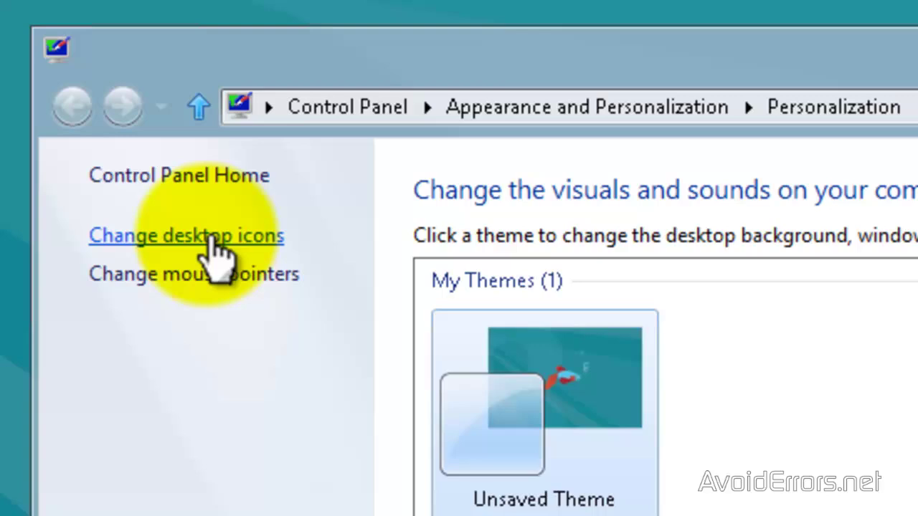
pyautogui.click(213, 237)
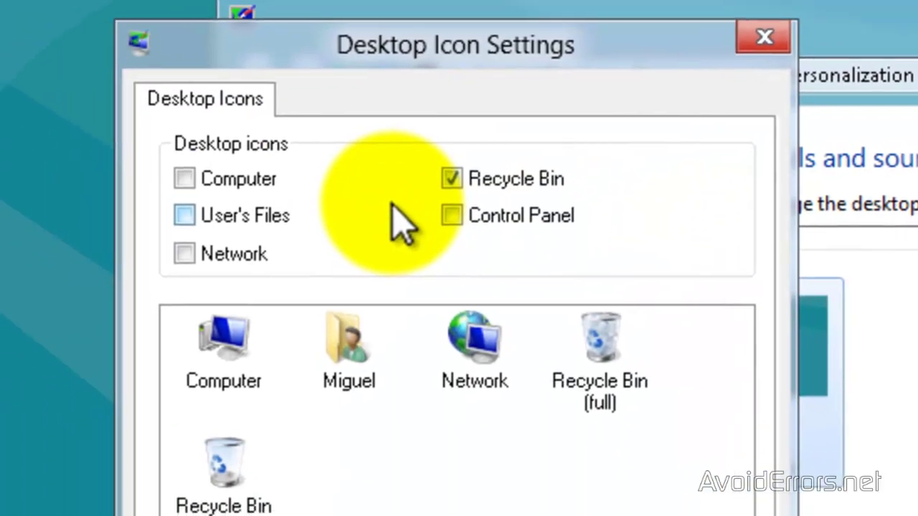
pyautogui.click(460, 228)
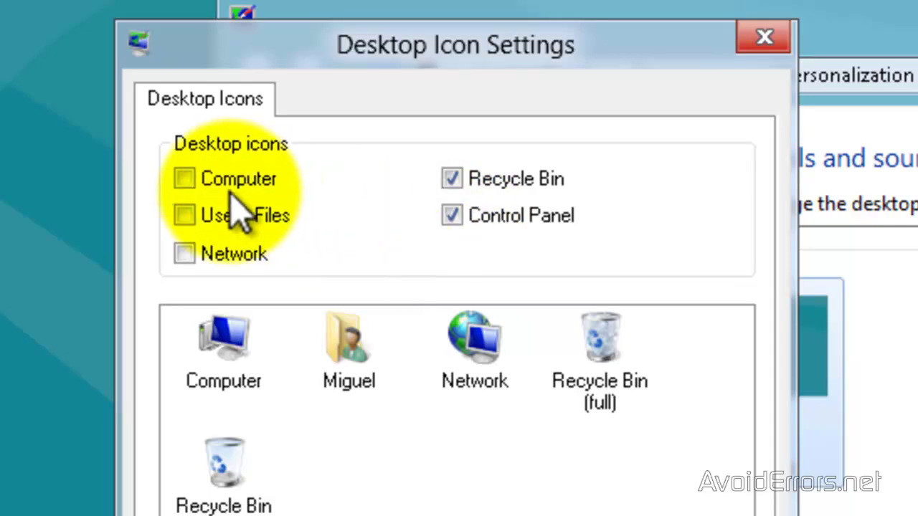
pyautogui.click(184, 178)
pyautogui.click(184, 215)
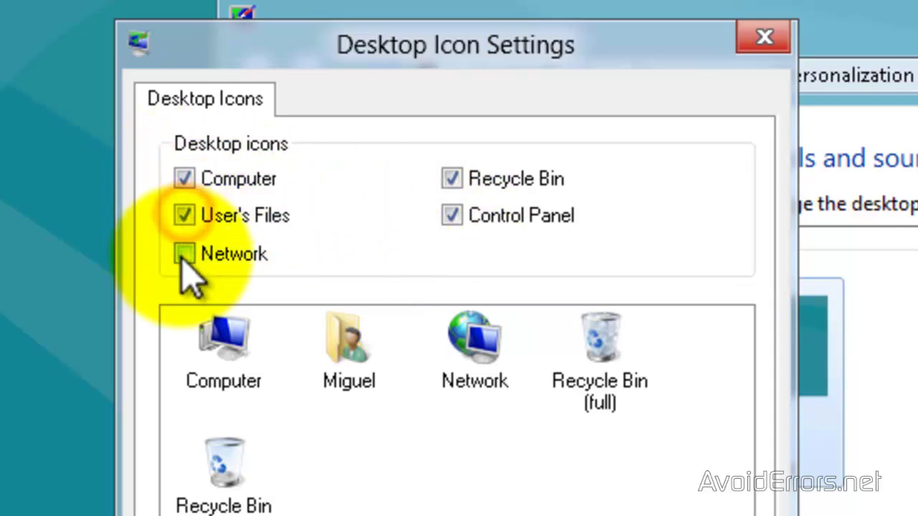
pyautogui.click(184, 254)
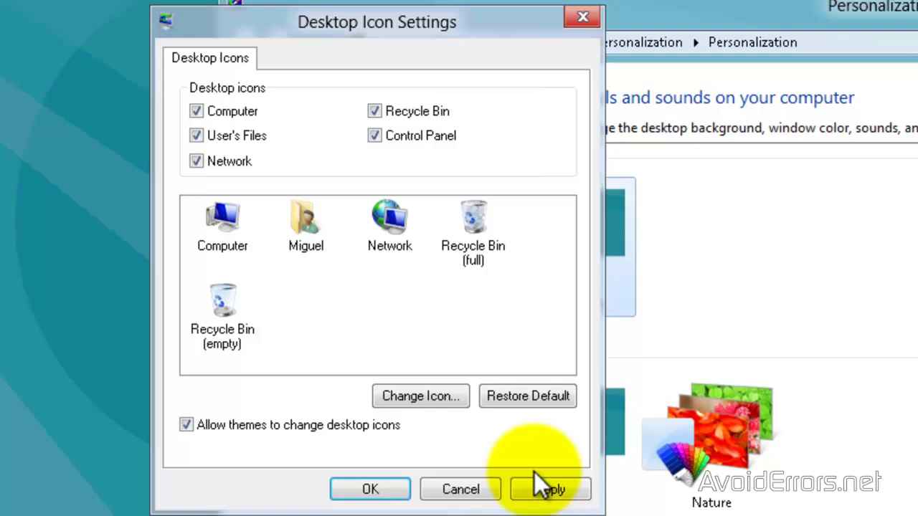
pyautogui.click(550, 491)
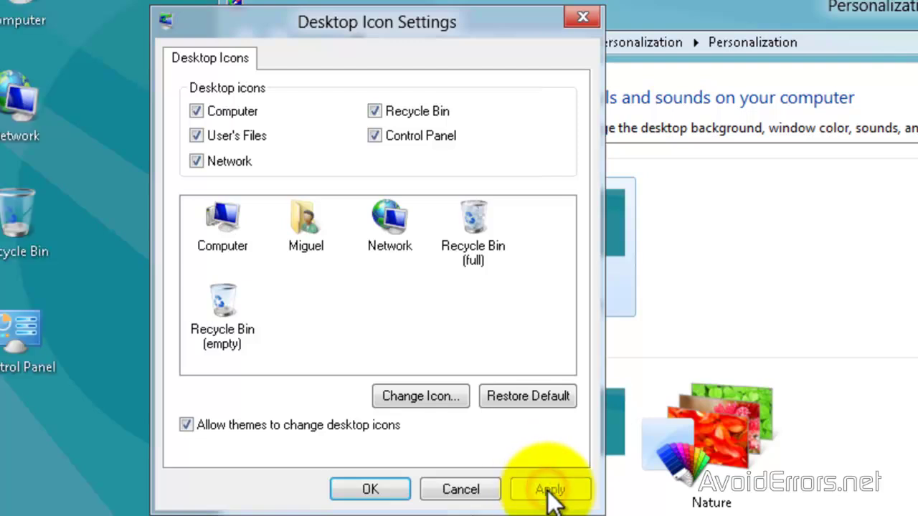
pyautogui.click(362, 489)
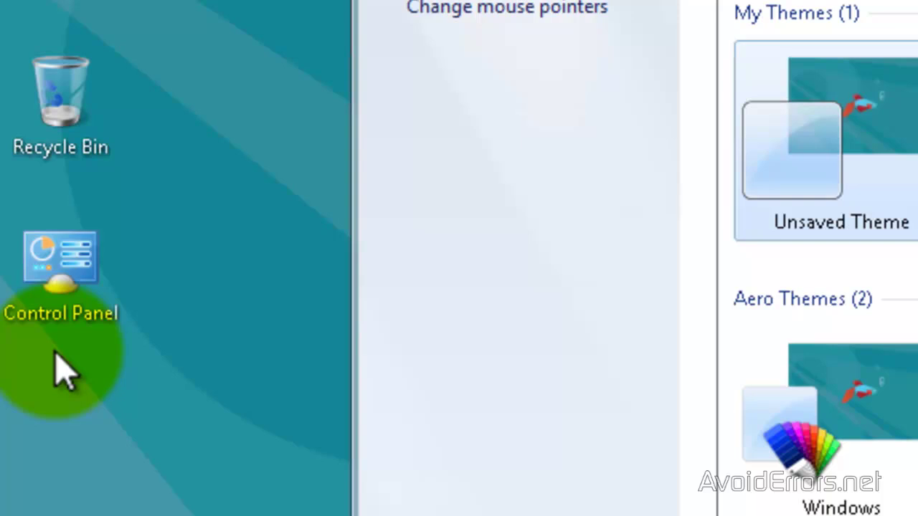
# Open Control Panel from its desktop icon and view its items as Small icons.
pyautogui.doubleClick(45, 250)
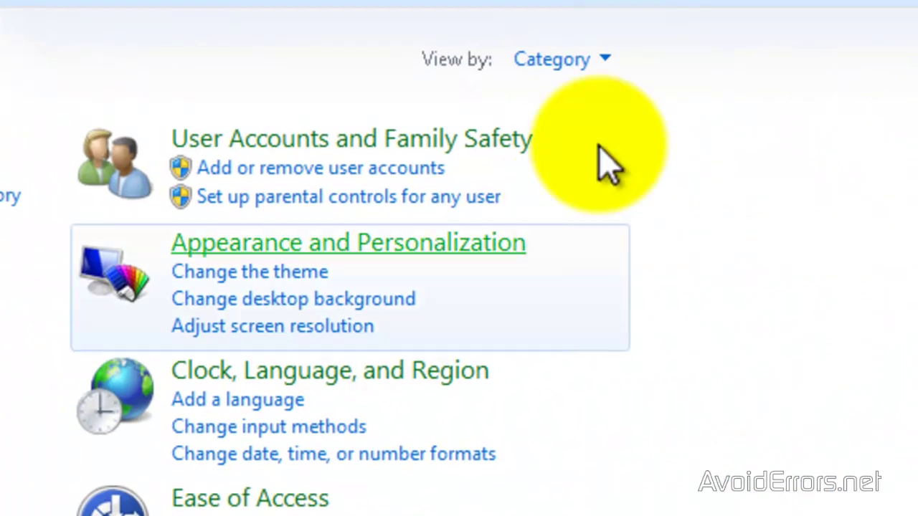
pyautogui.click(606, 58)
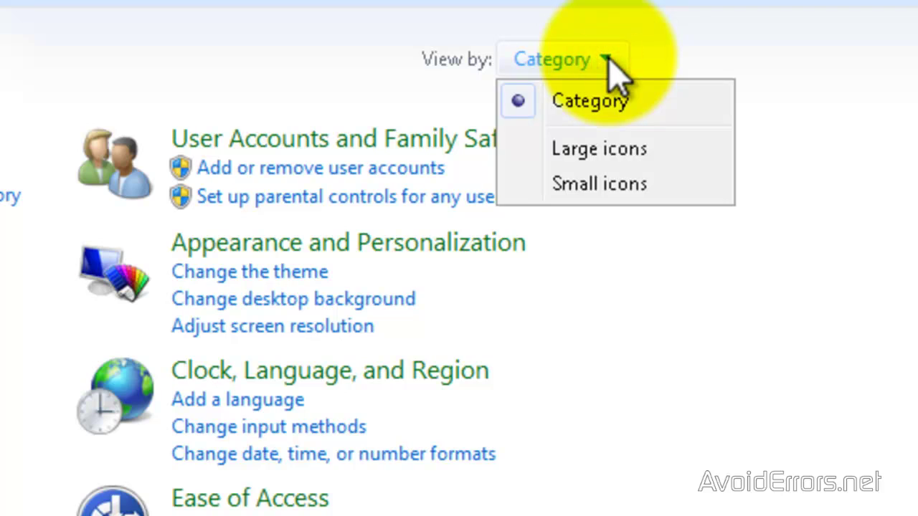
pyautogui.click(599, 184)
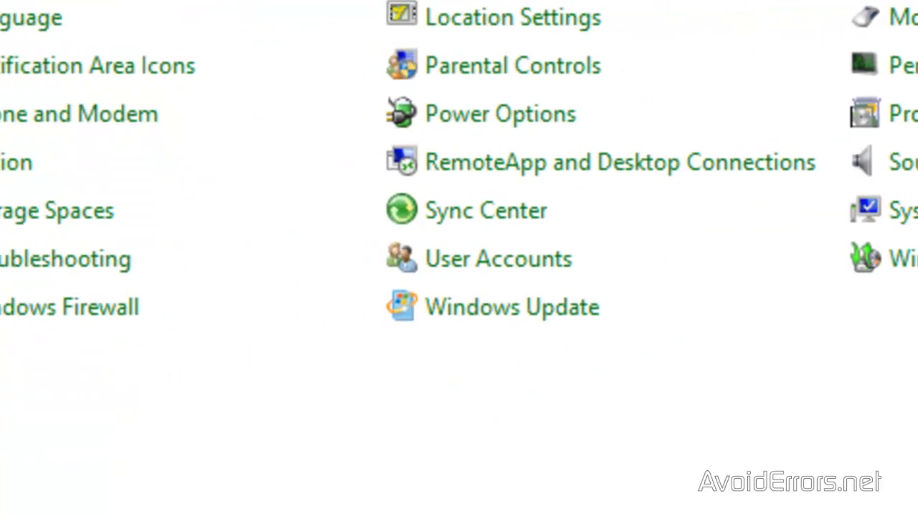
pyautogui.click(518, 262)
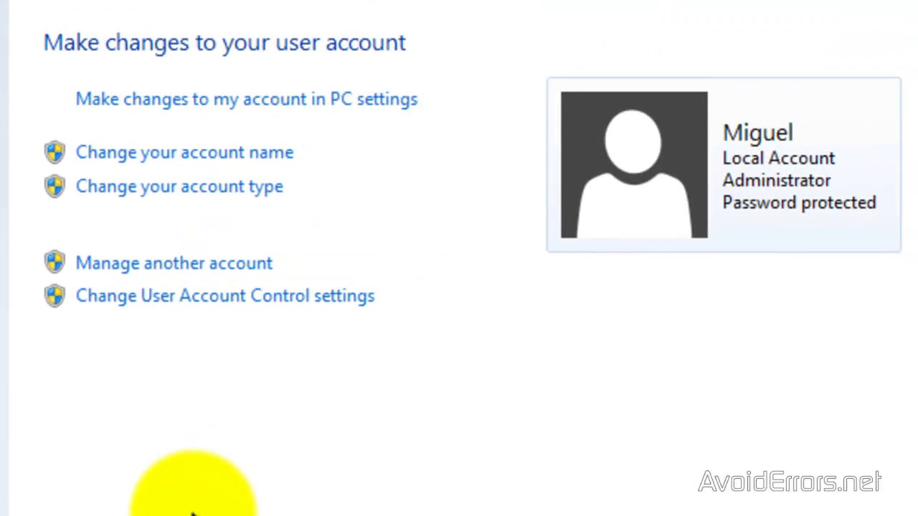
pyautogui.click(214, 264)
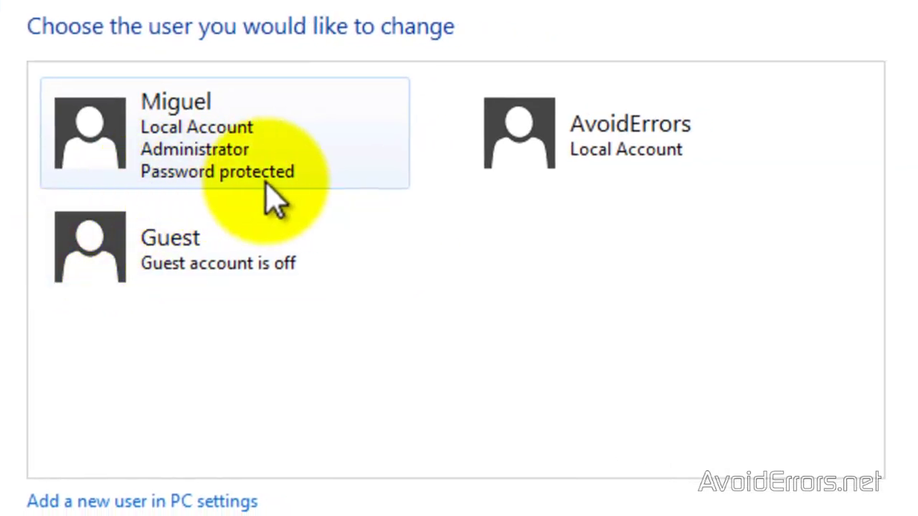
pyautogui.click(614, 139)
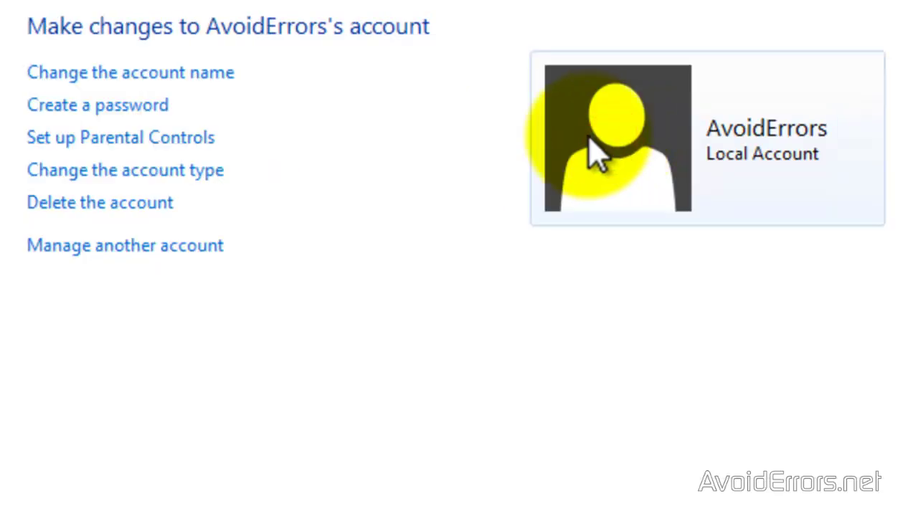
pyautogui.click(134, 106)
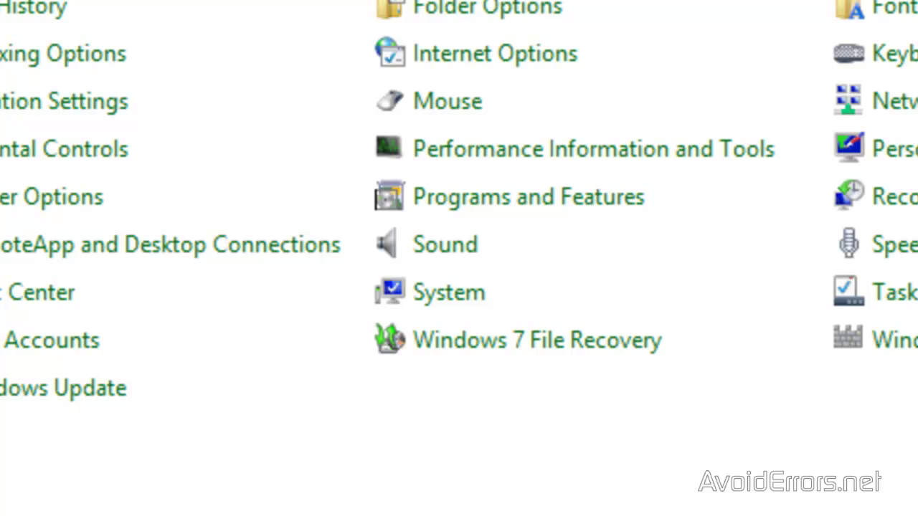
# Allow Remote Desktop connections from any version in System remote settings, then close System.
pyautogui.click(454, 296)
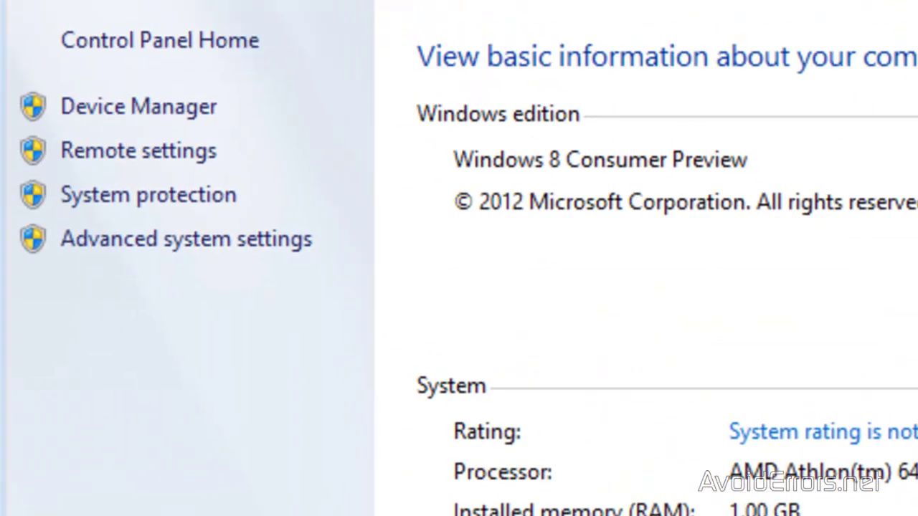
pyautogui.click(133, 152)
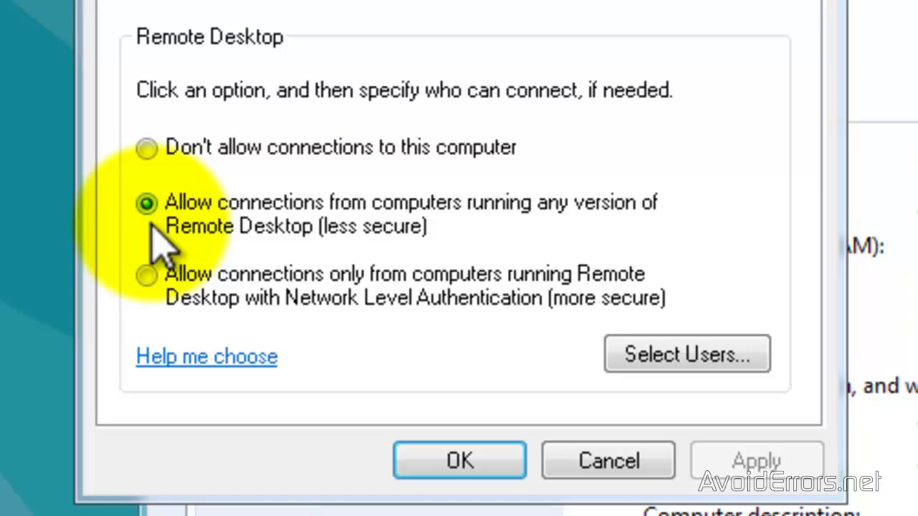
pyautogui.click(456, 473)
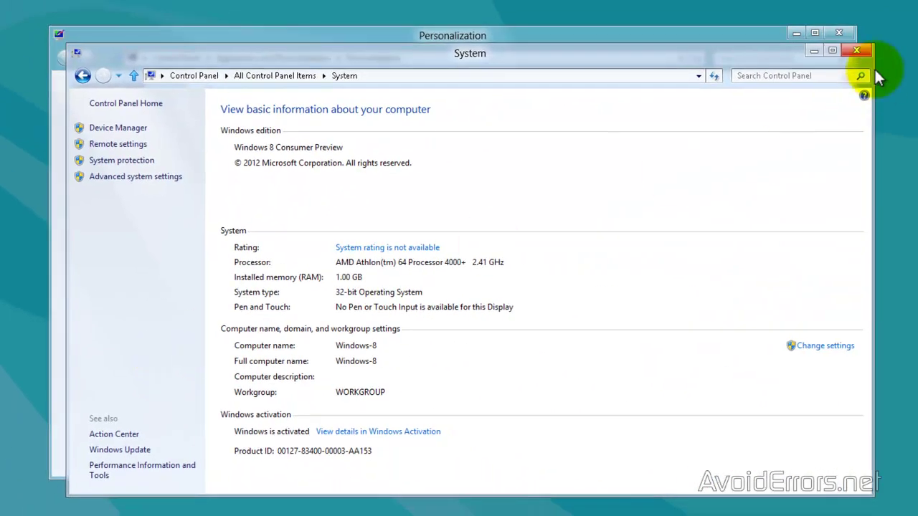
pyautogui.click(859, 50)
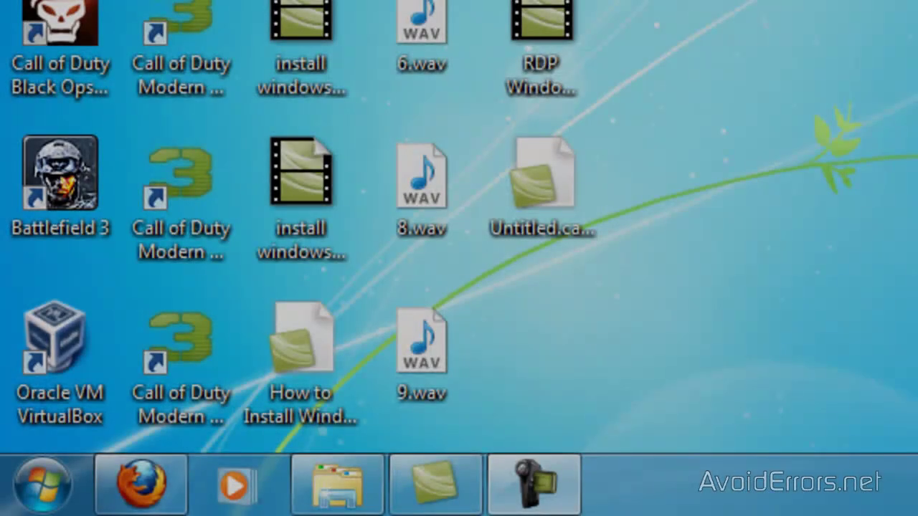
# Launch Remote Desktop Connection via Start search 'remote des' and connect to 192.168.1.110.
pyautogui.click(47, 479)
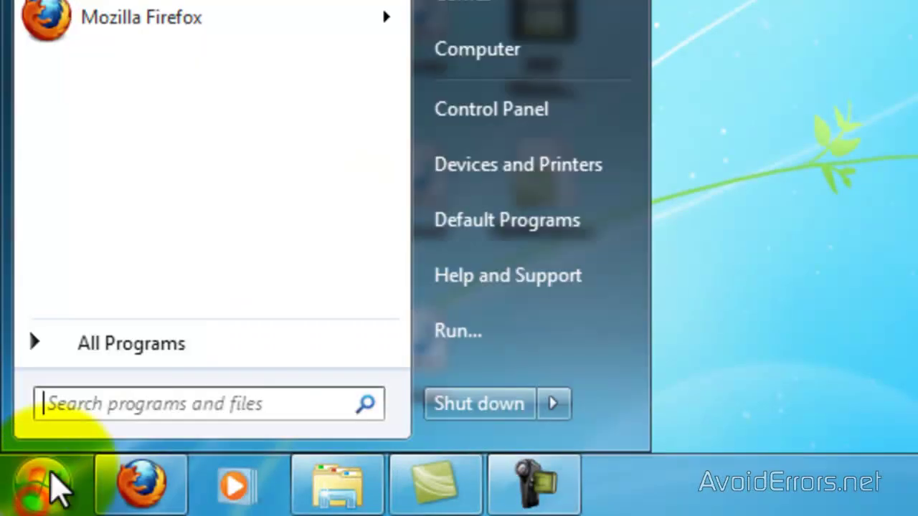
pyautogui.click(93, 405)
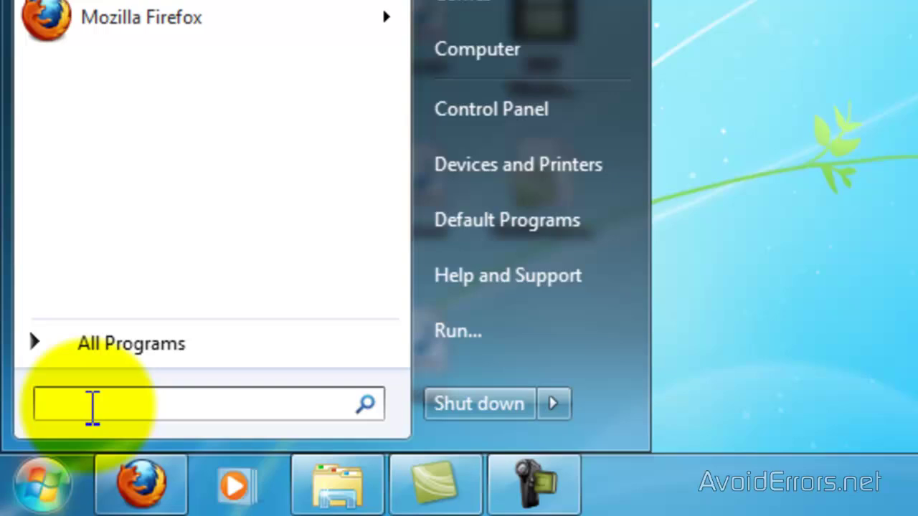
pyautogui.write('remote de')
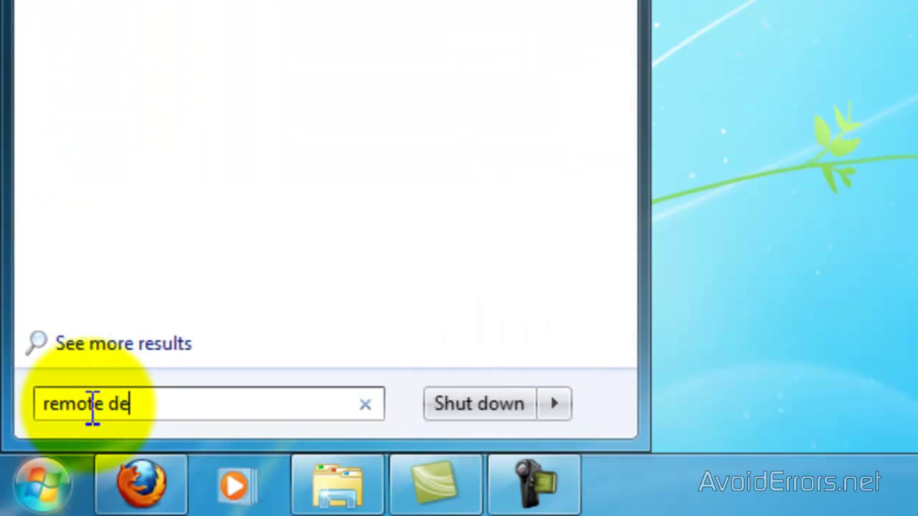
pyautogui.write('s')
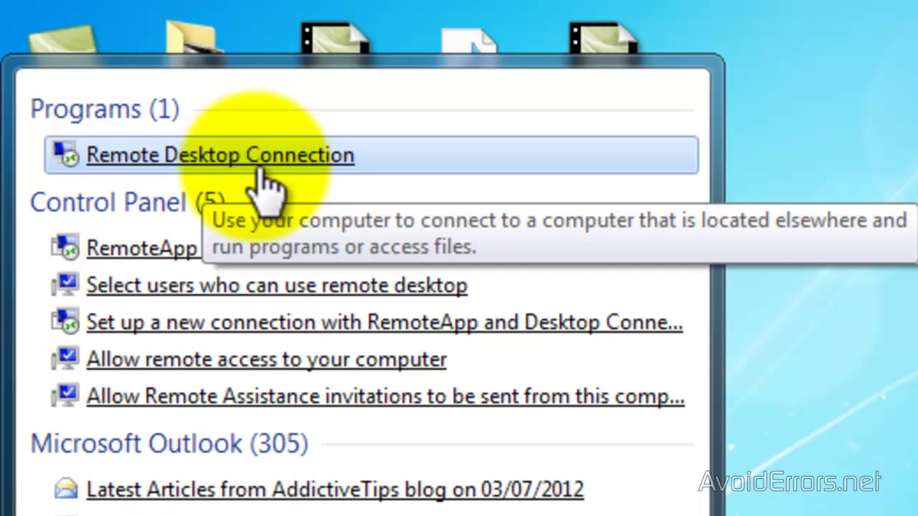
pyautogui.click(262, 185)
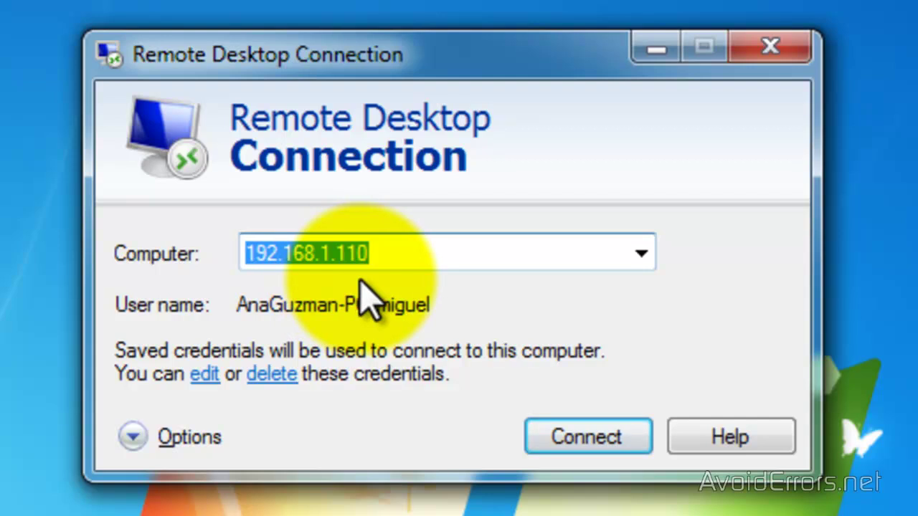
pyautogui.click(577, 435)
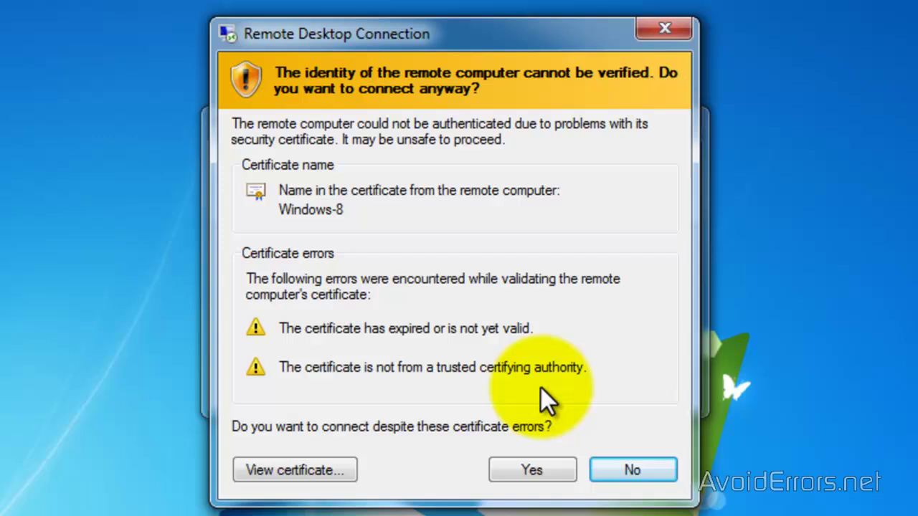
# Accept the certificate warning to reach Miguel's remote Windows 8 desktop.
pyautogui.click(532, 470)
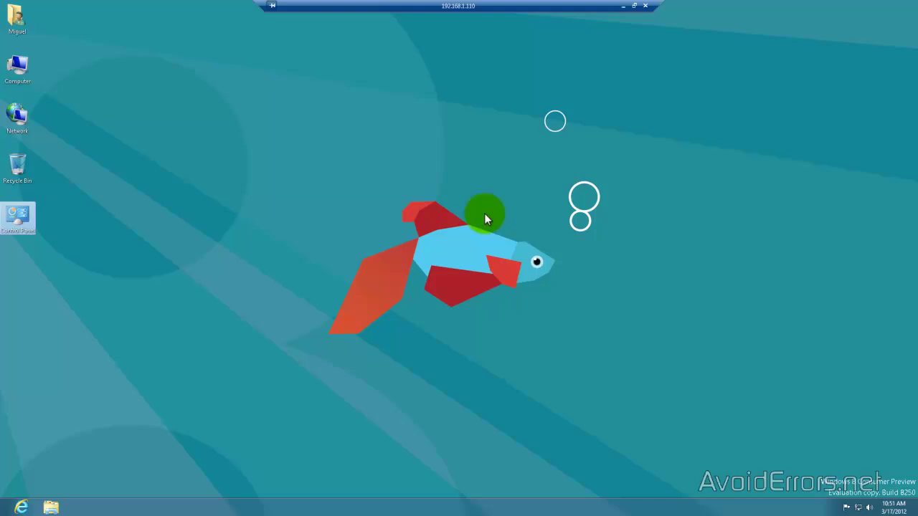
pyautogui.click(484, 213)
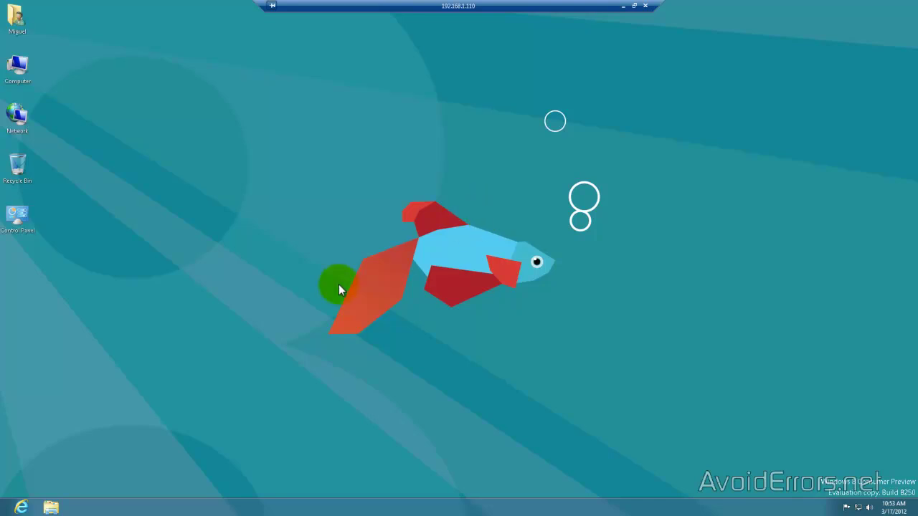
# Run ipconfig in Command Prompt and scroll up to the IPv4 address 192.168.1.110.
pyautogui.press('super+r')
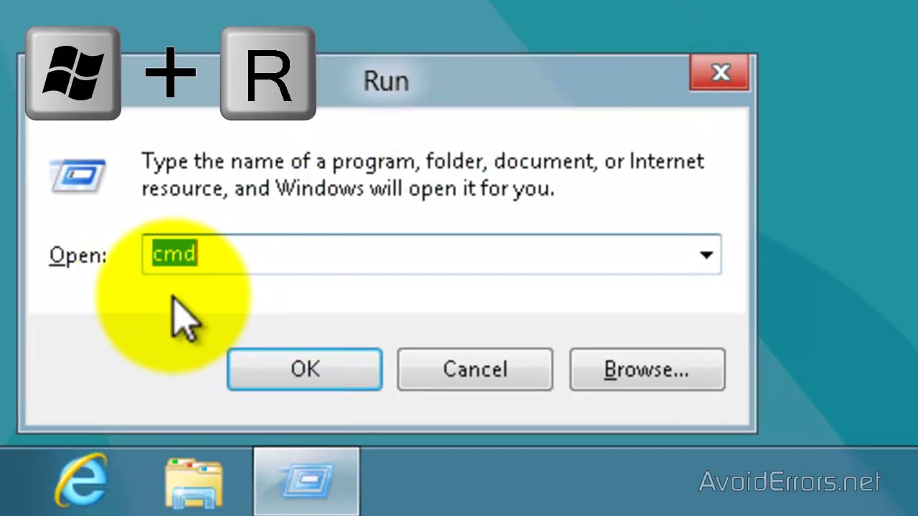
pyautogui.click(297, 369)
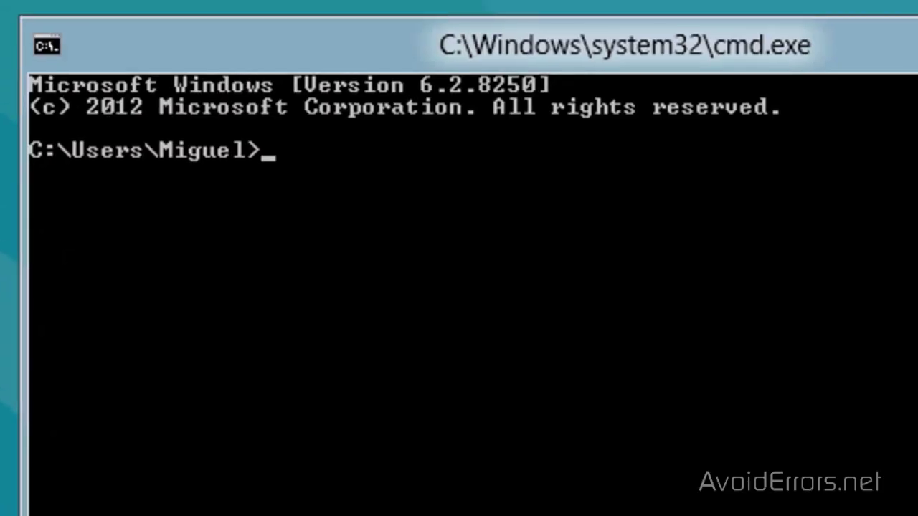
pyautogui.write('ipco')
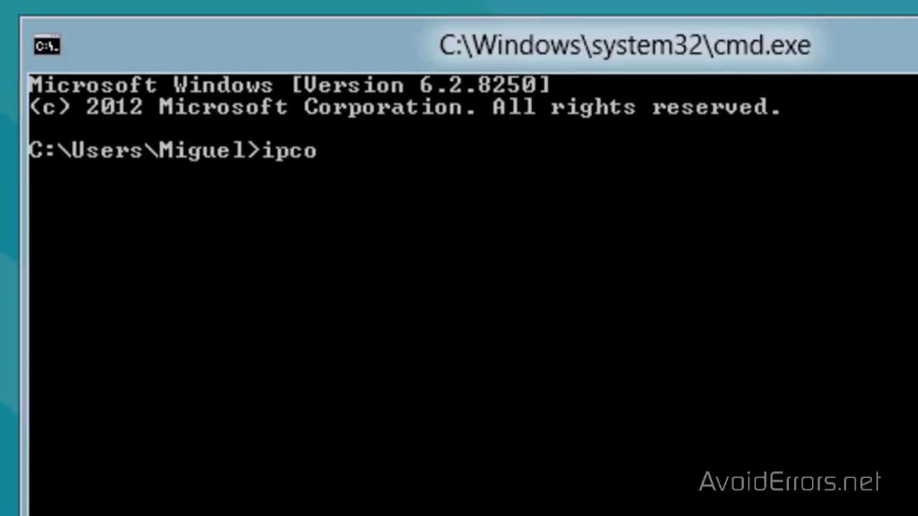
pyautogui.write('nfig')
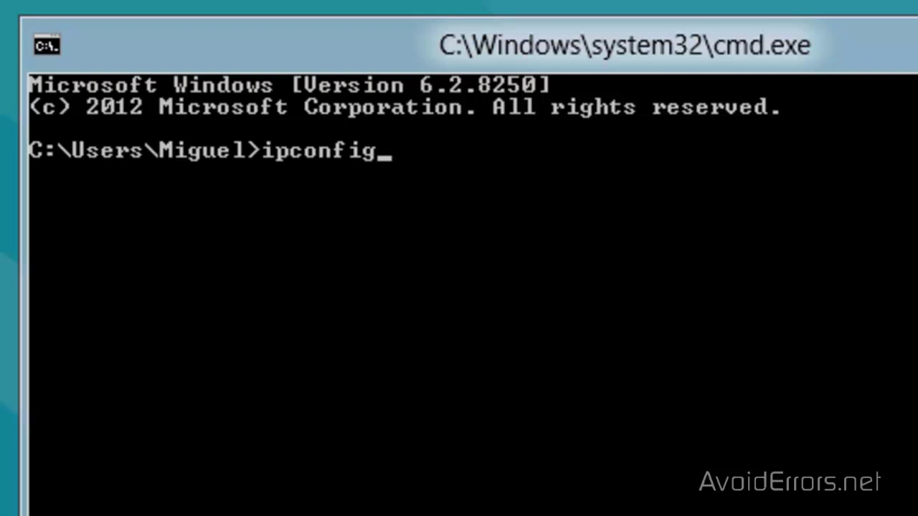
pyautogui.press('Return')
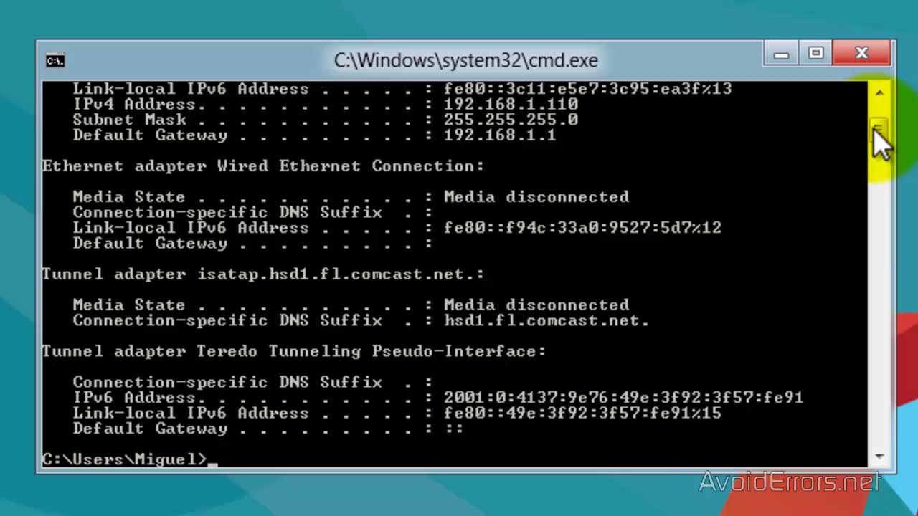
pyautogui.moveTo(880, 144); pyautogui.dragTo(886, 126)
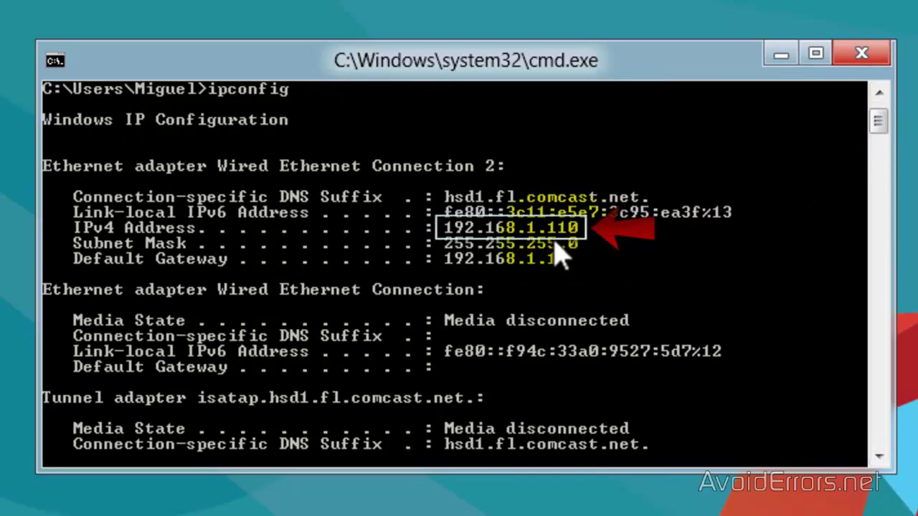